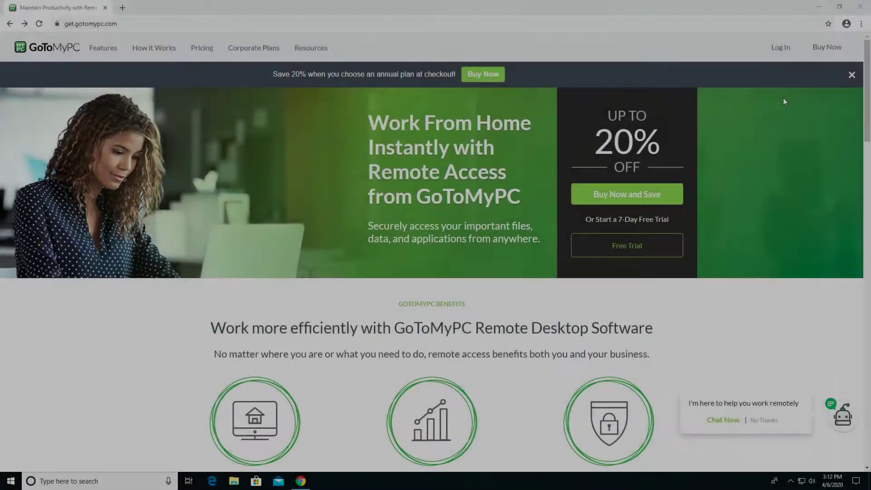
- Log in with the account email and password, choose Add This Computer, and download gosetup.exe
{"action": "left_click", "coordinate": [782, 47]}
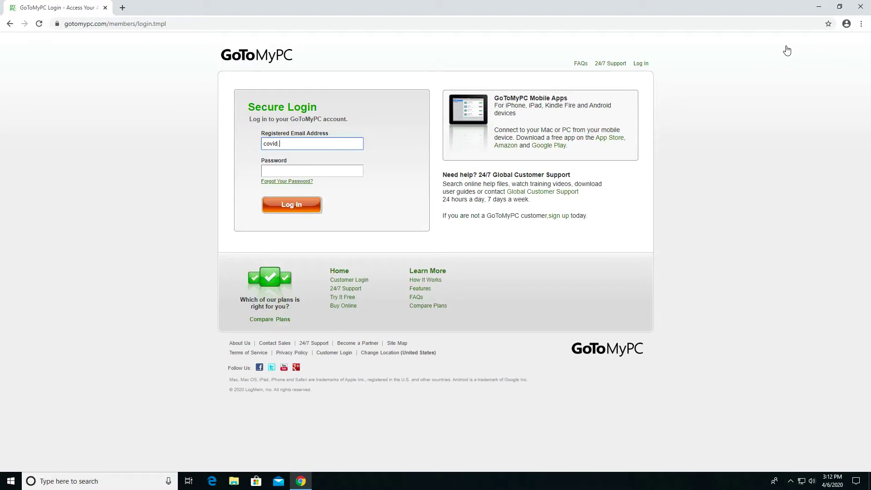
{"action": "key", "text": "Tab"}
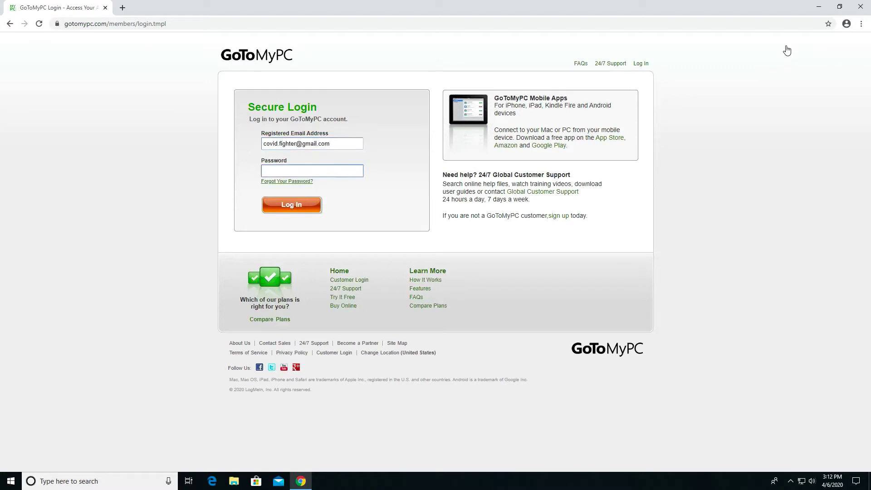
{"action": "type", "text": "••"}
{"action": "key", "text": "Return"}
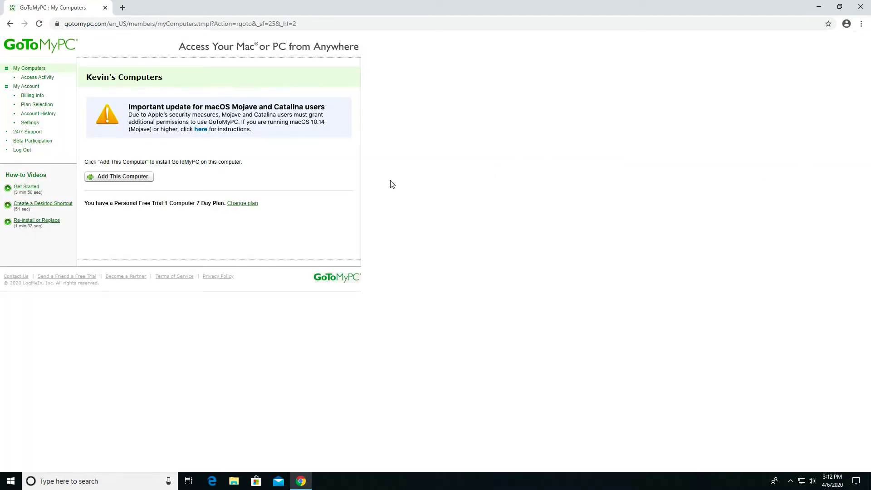
{"action": "left_click", "coordinate": [133, 181]}
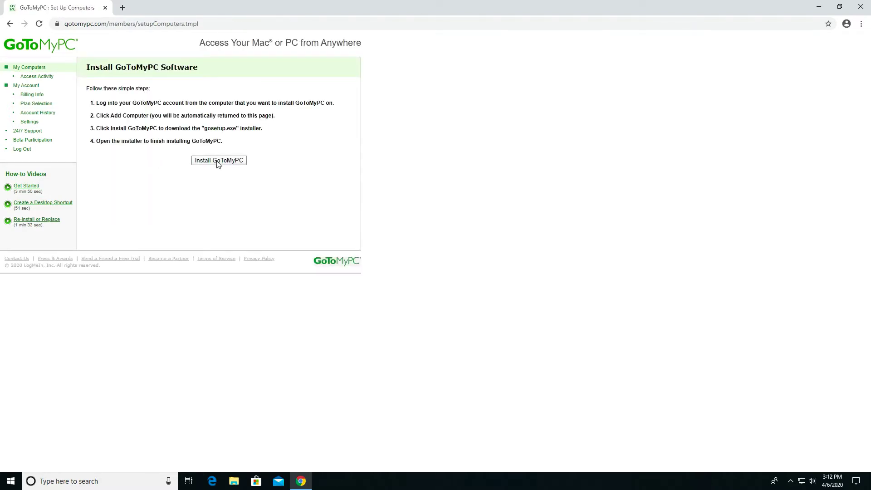
{"action": "left_click", "coordinate": [217, 163]}
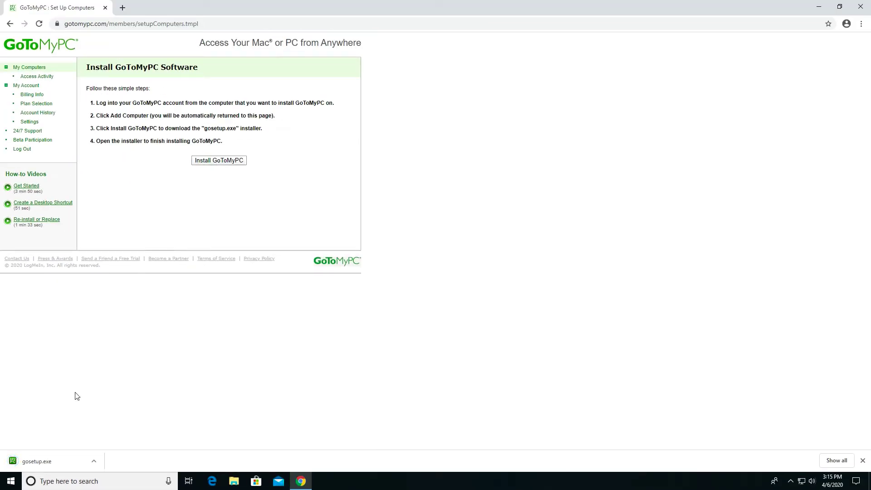
- Launch the downloaded gosetup.exe and continue past the installer's welcome step
{"action": "left_click", "coordinate": [58, 463]}
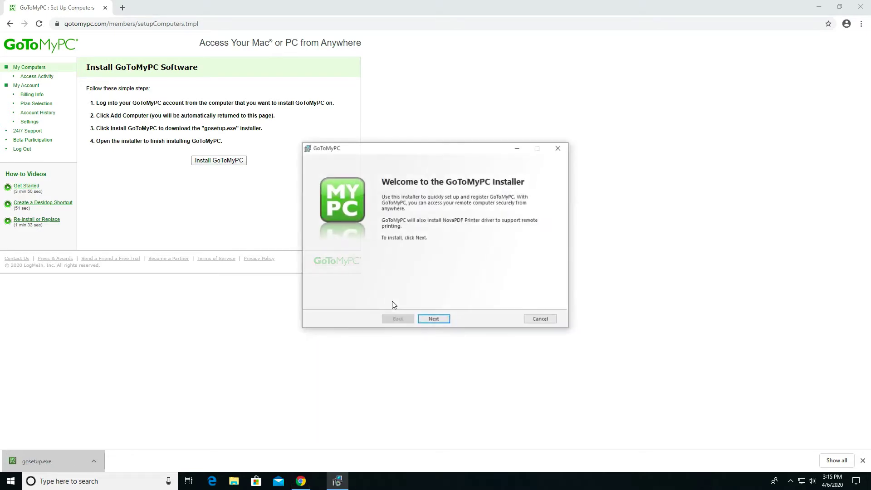
{"action": "left_click", "coordinate": [437, 320]}
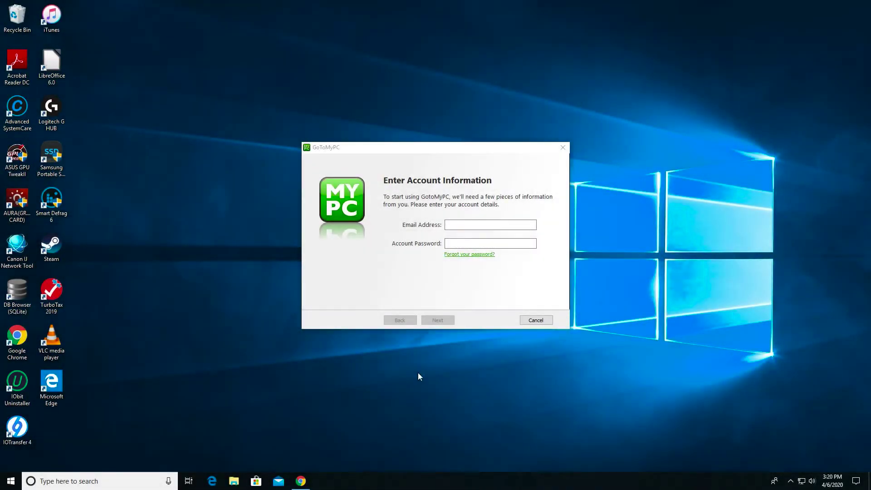
- Enter the account email and password, then rename the computer from CENTCOM to 'Work Computer'
{"action": "left_click", "coordinate": [467, 225]}
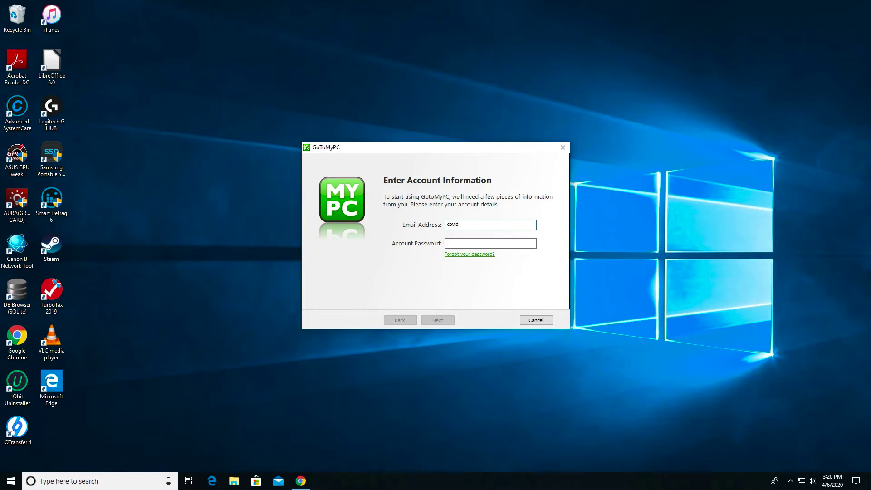
{"action": "key", "text": "Tab"}
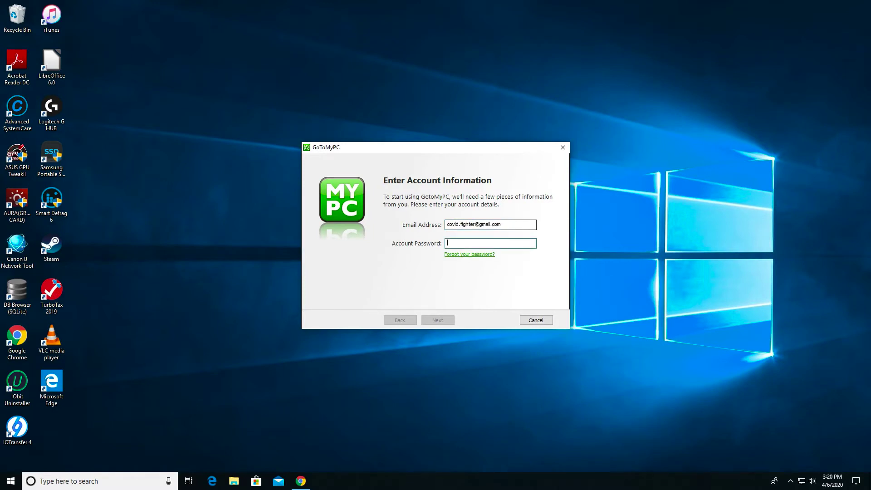
{"action": "type", "text": "•••••••••••"}
{"action": "key", "text": "Return"}
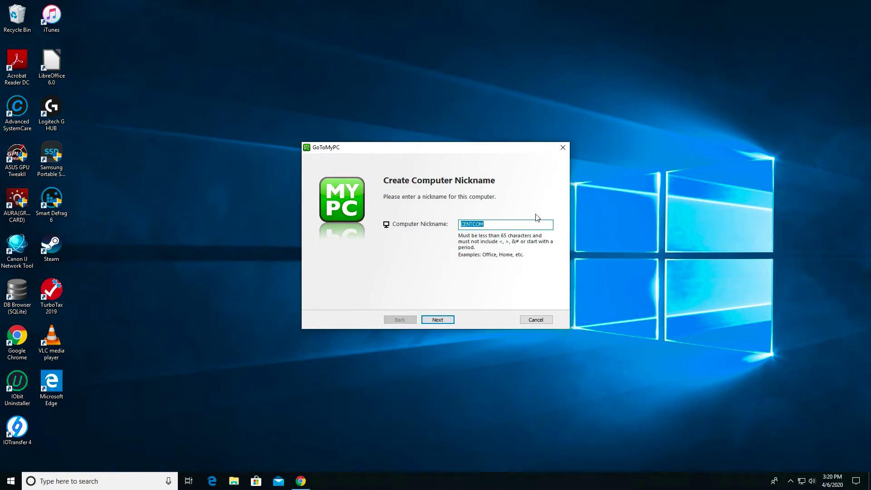
{"action": "type", "text": "Work Computer"}
- Confirm the Work Computer nickname, enter and confirm an access code, and finish registration
{"action": "left_click", "coordinate": [438, 320]}
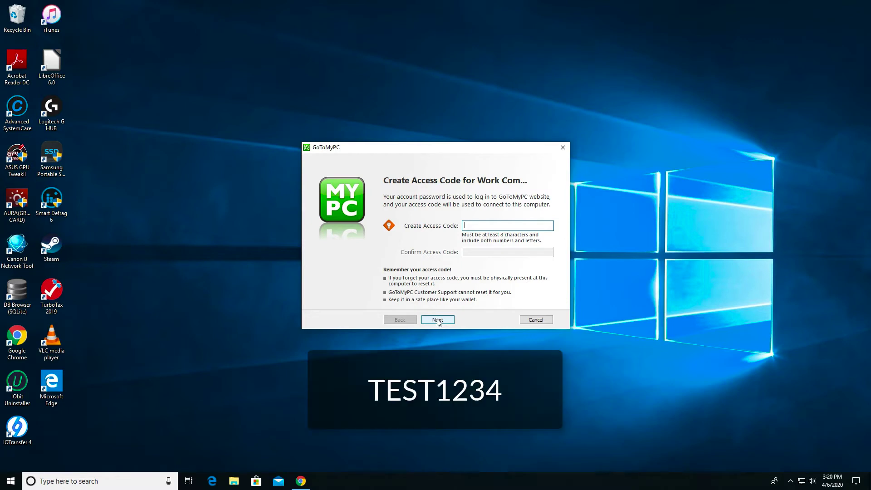
{"action": "type", "text": "TEST1234"}
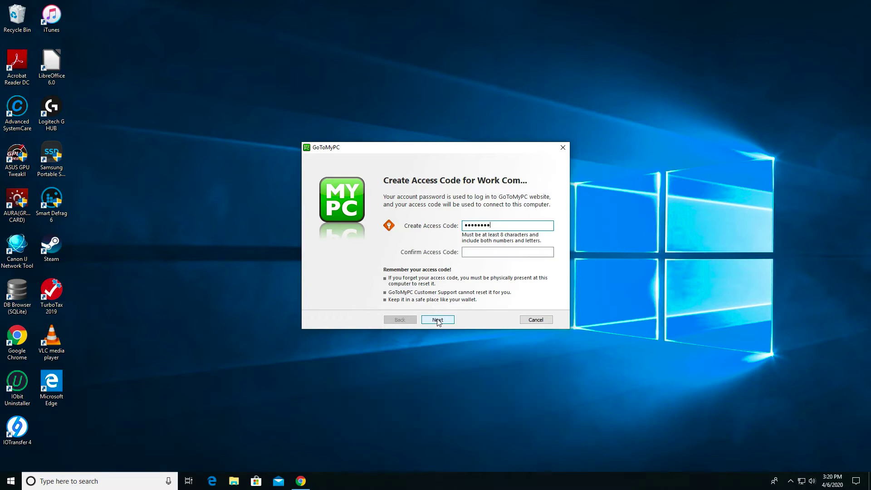
{"action": "key", "text": "Tab"}
{"action": "type", "text": "TEST1234"}
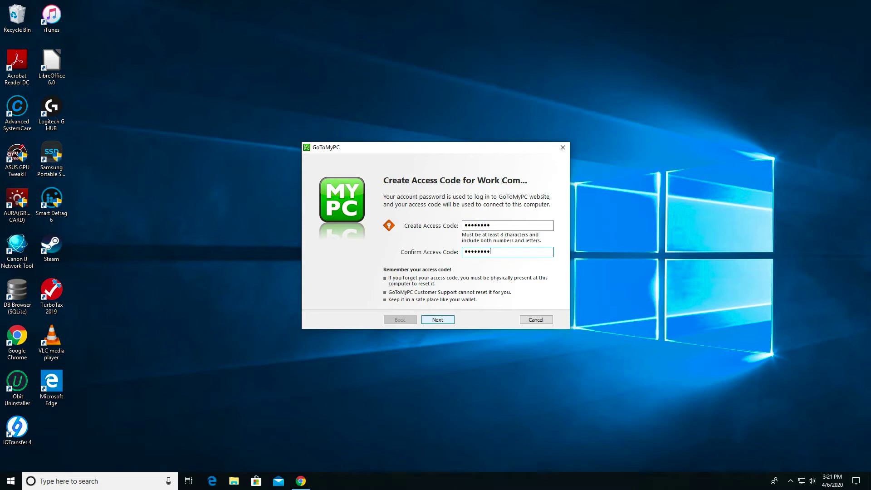
{"action": "left_click", "coordinate": [438, 320]}
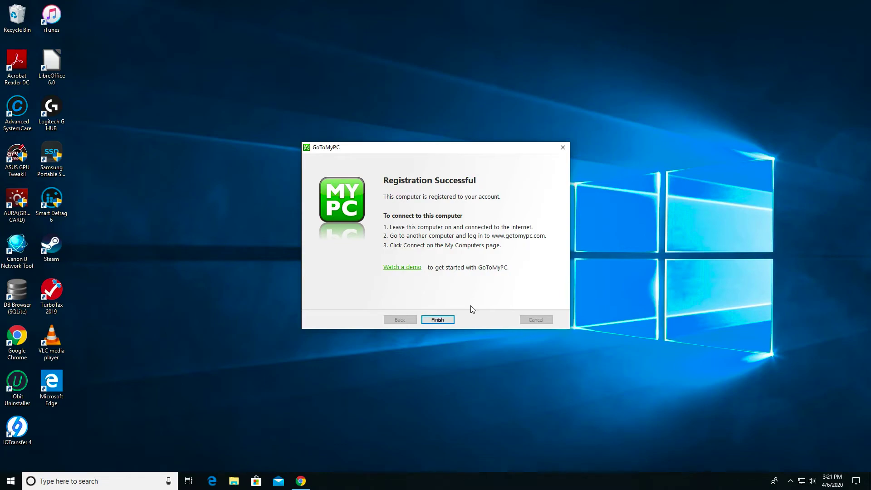
{"action": "left_click", "coordinate": [437, 320]}
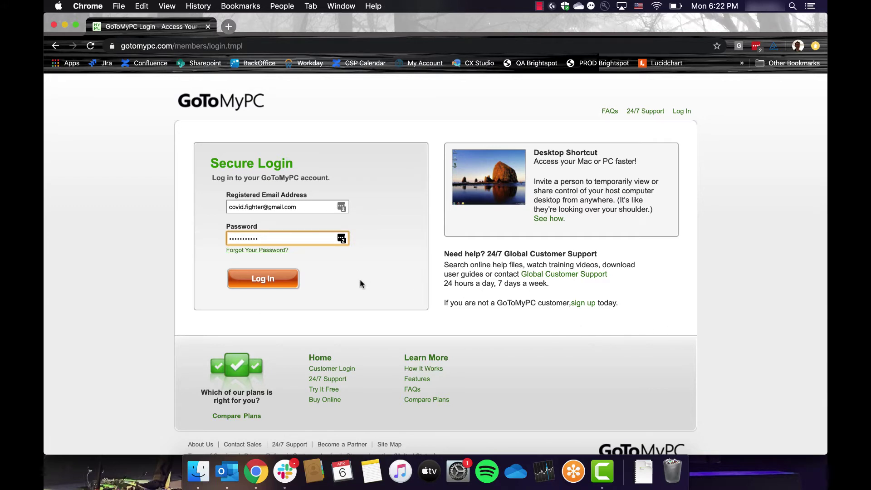
- Log in on the Mac, decline LastPass saving, and connect to Work Computer
{"action": "left_click", "coordinate": [265, 278]}
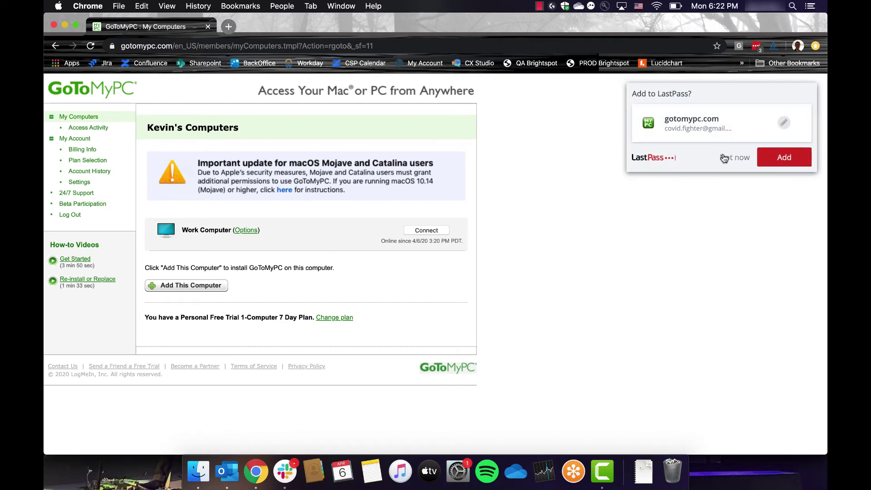
{"action": "left_click", "coordinate": [724, 158]}
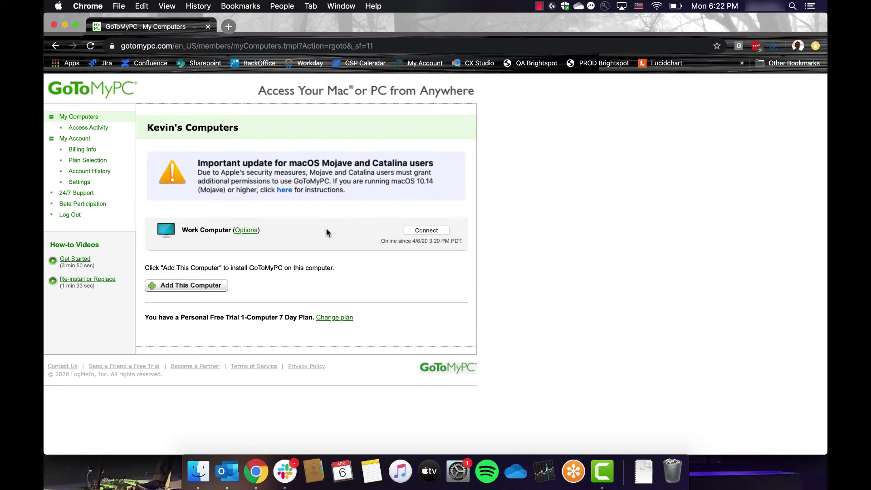
{"action": "left_click", "coordinate": [425, 231]}
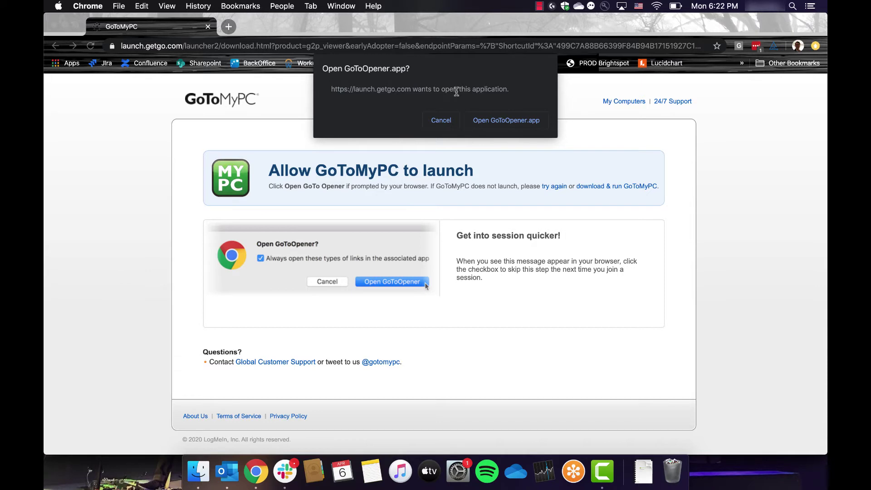
- Allow GoToOpener to launch, then enter the Work Computer access code to connect
{"action": "left_click", "coordinate": [493, 122]}
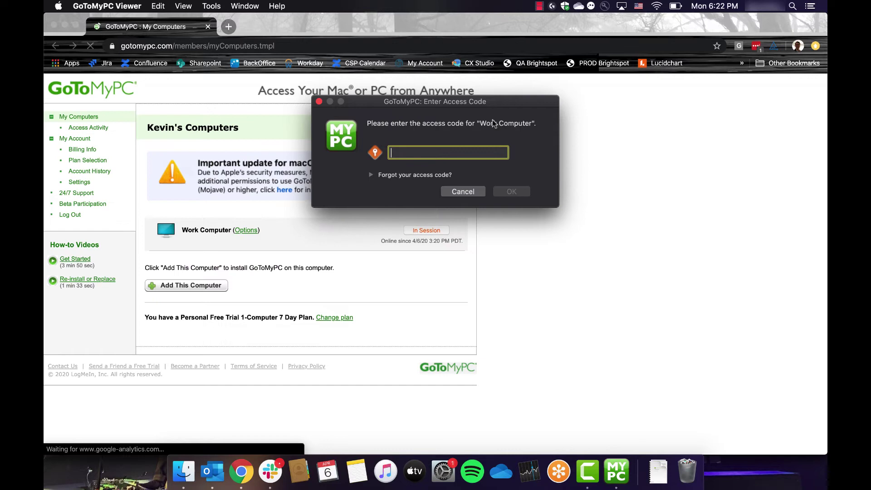
{"action": "type", "text": "•••••••••"}
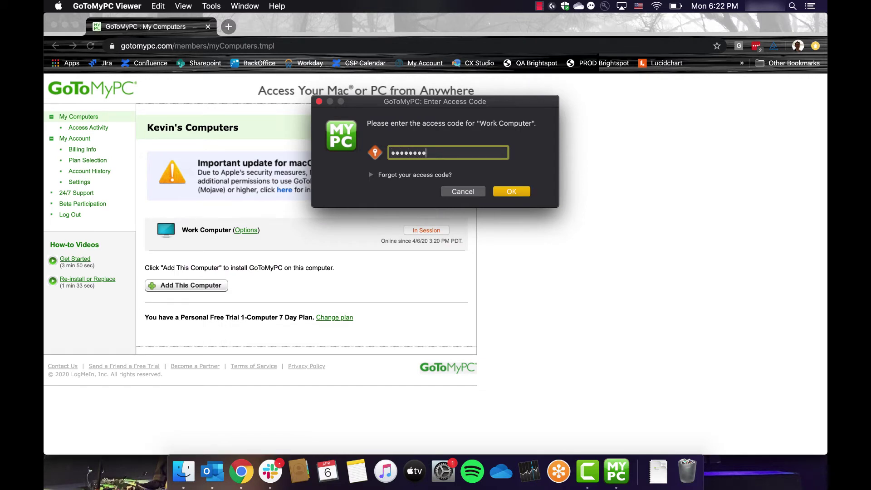
{"action": "key", "text": "Return"}
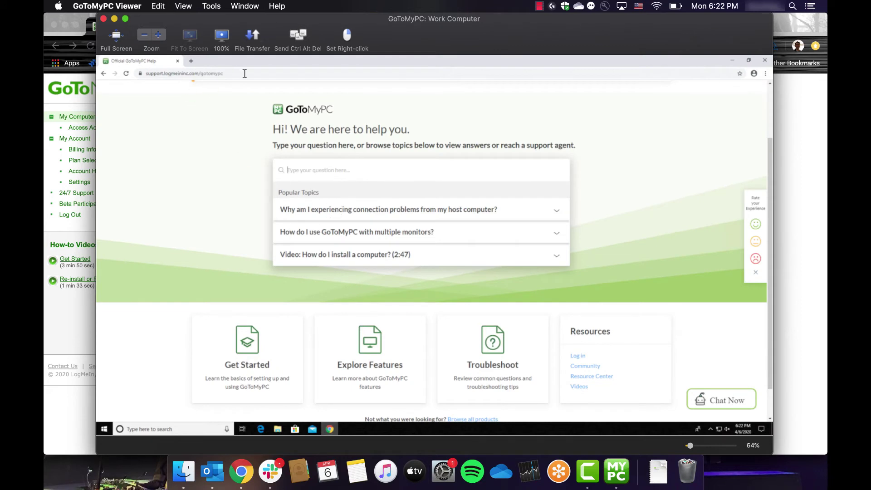
- Open a new Chrome tab remotely, return to the help tab, then disconnect from Work Computer
{"action": "left_click", "coordinate": [191, 61]}
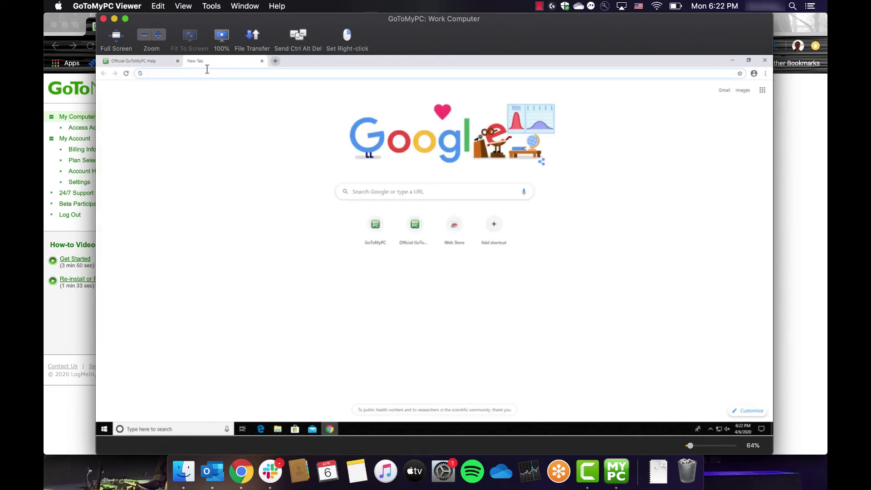
{"action": "left_click", "coordinate": [139, 61]}
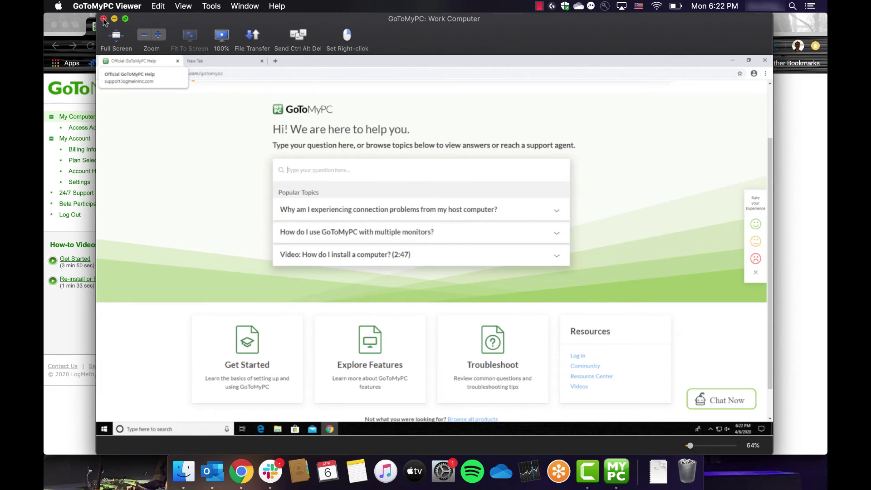
{"action": "left_click", "coordinate": [103, 19]}
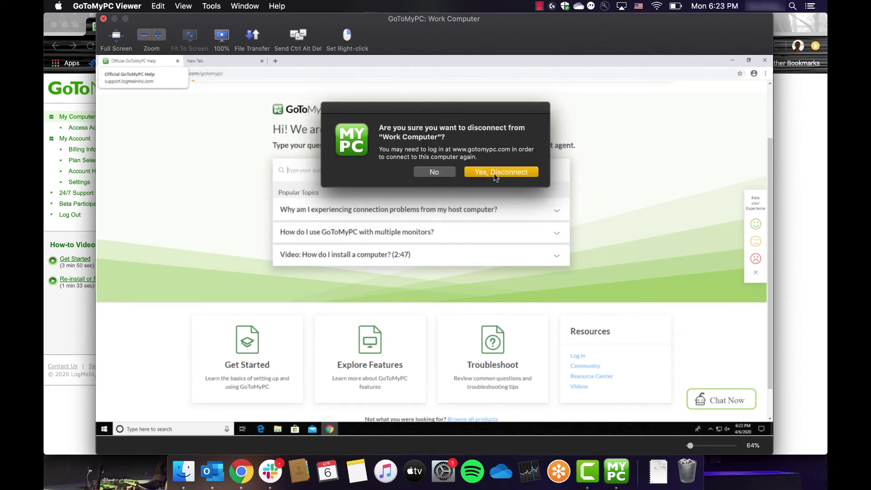
{"action": "left_click", "coordinate": [502, 173]}
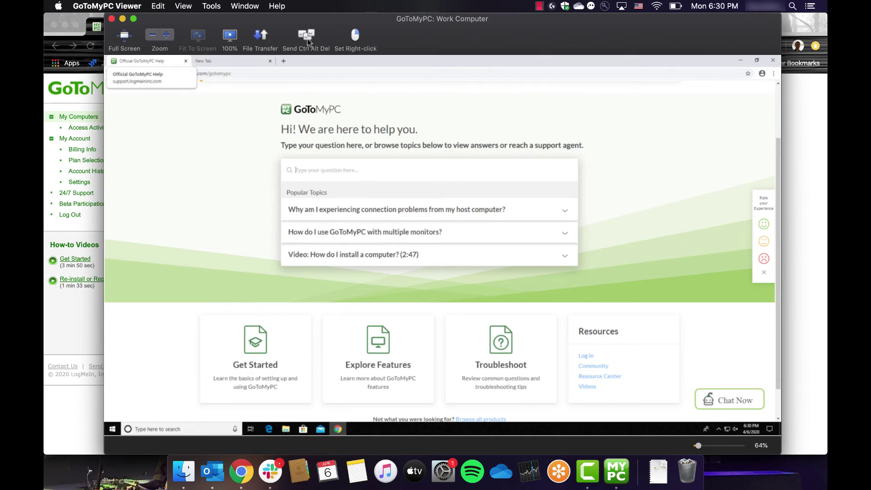
{"action": "left_click", "coordinate": [187, 6]}
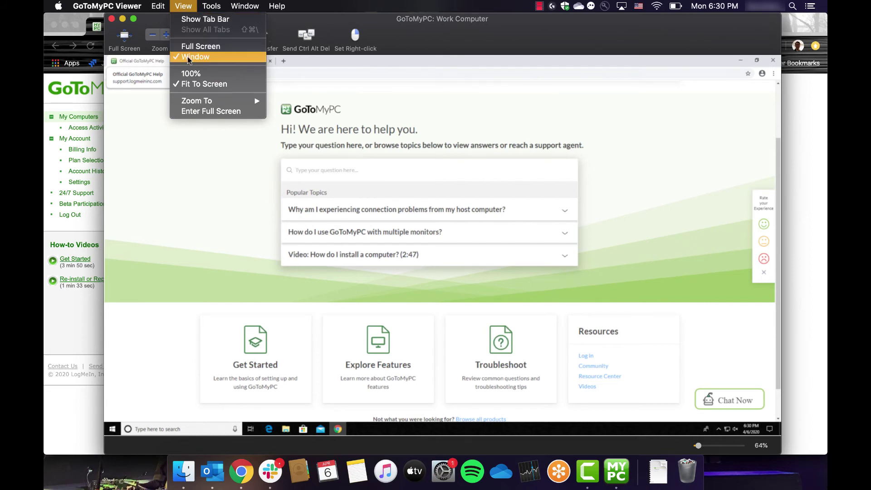
{"action": "left_click", "coordinate": [216, 74]}
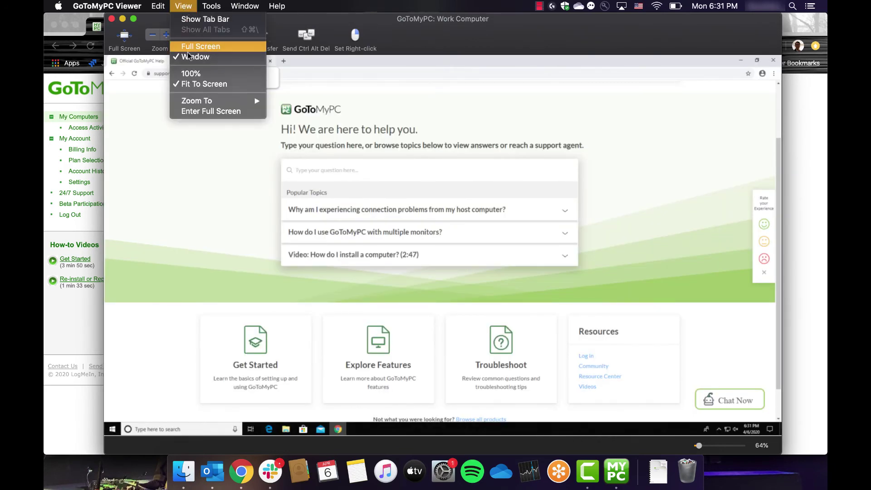
{"action": "mouse_move", "coordinate": [198, 99]}
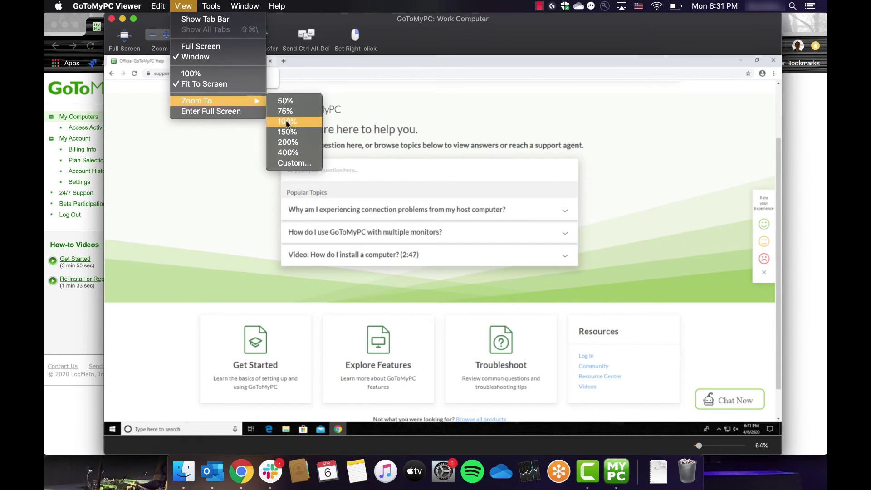
{"action": "left_click", "coordinate": [207, 179]}
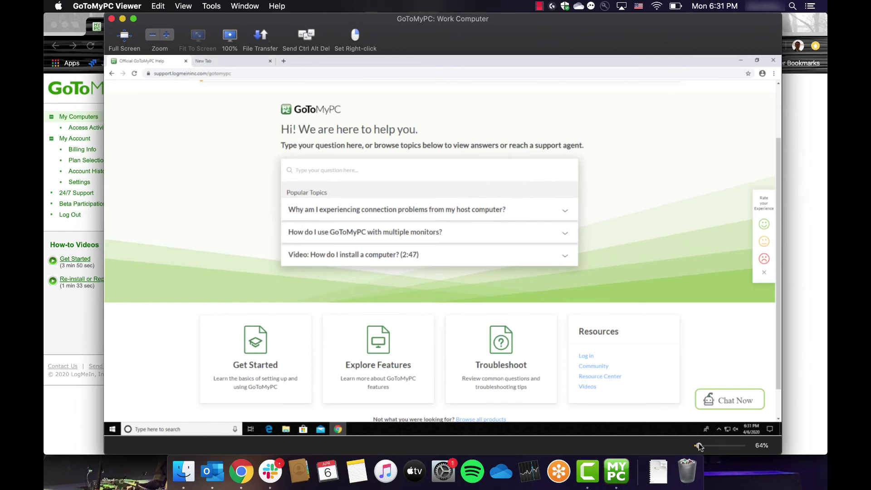
- Shrink the remote screen slightly with the zoom slider and browse the Tools menu's File Transfer option
{"action": "mouse_move", "coordinate": [697, 445]}
{"action": "left_mouse_down"}
{"action": "mouse_move", "coordinate": [717, 446]}
{"action": "mouse_move", "coordinate": [698, 446]}
{"action": "left_mouse_up"}
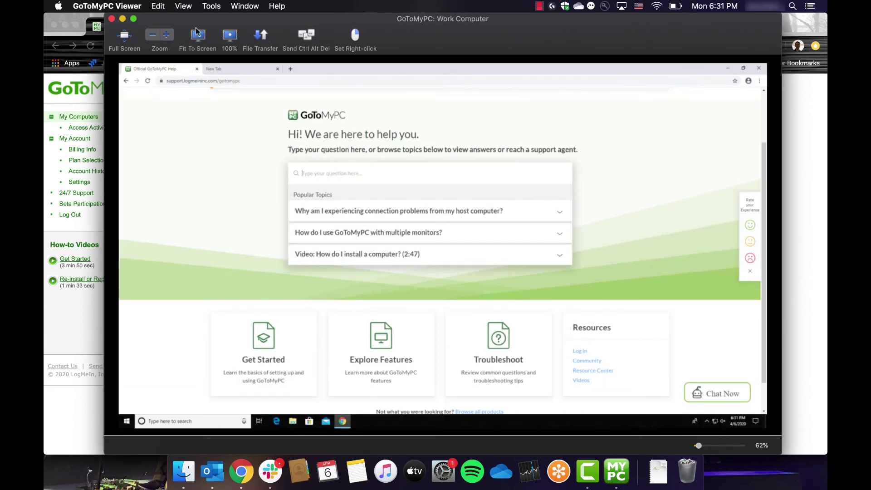
{"action": "left_click", "coordinate": [214, 6]}
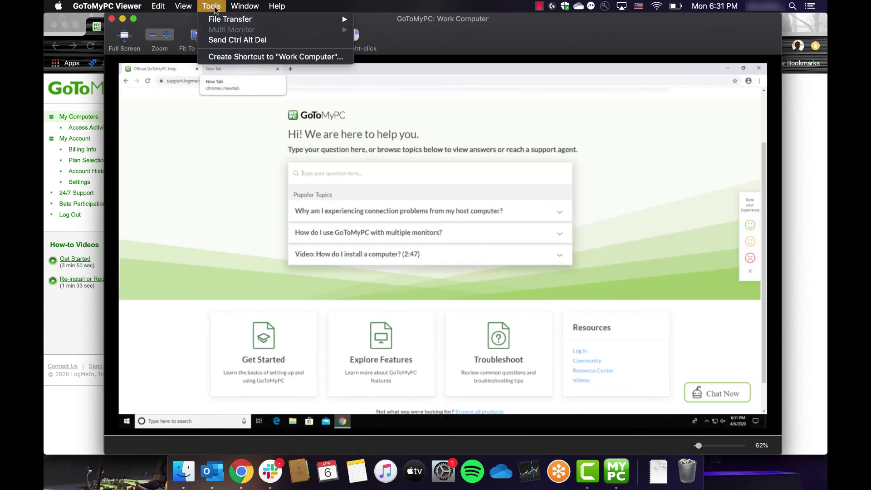
{"action": "mouse_move", "coordinate": [215, 20]}
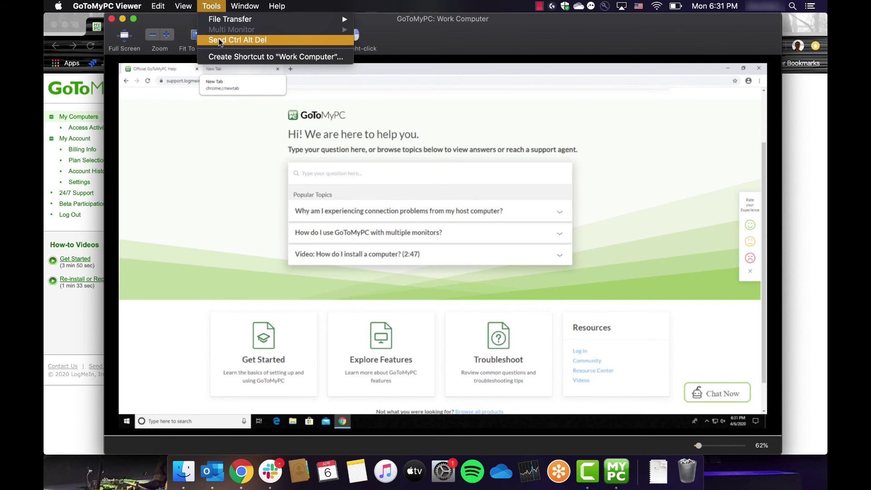
{"action": "left_click", "coordinate": [202, 154]}
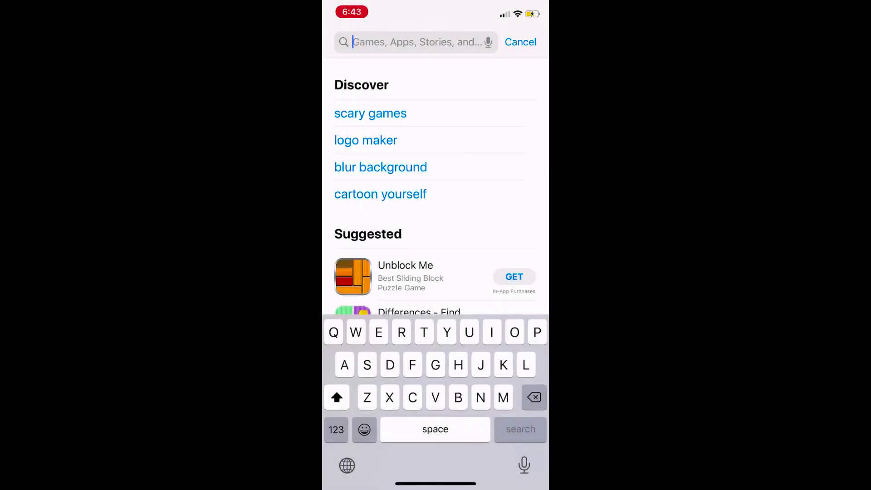
- Search the App Store for 'Gotomypc', open GoToMyPC - Remote Access, and browse its screenshots
{"action": "key", "text": "BackSpace"}
{"action": "type", "text": "Gotomyp"}
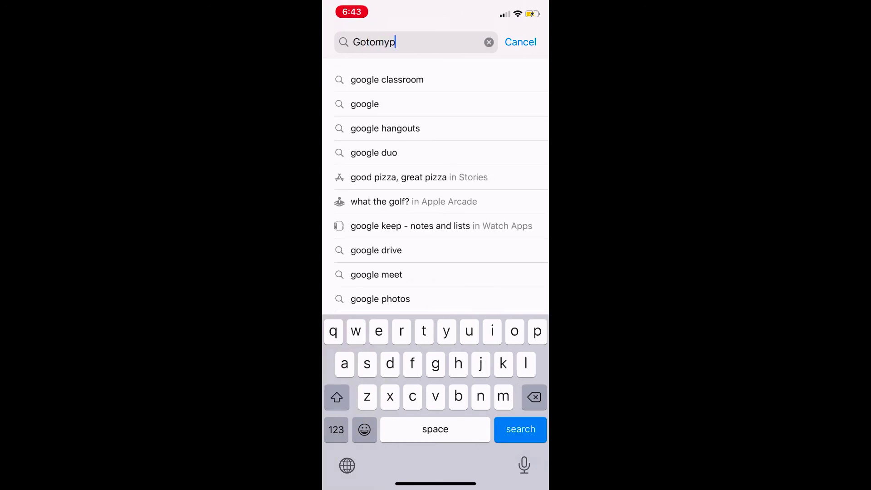
{"action": "type", "text": "c"}
{"action": "key", "text": "Return"}
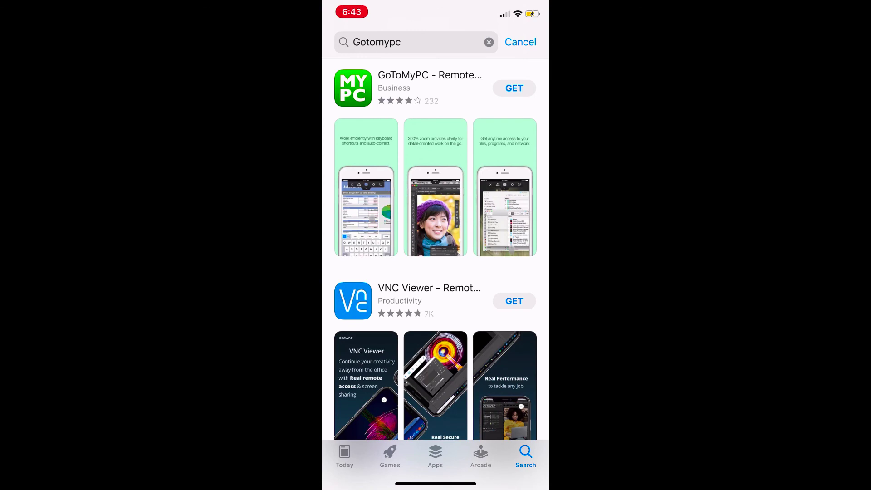
{"action": "left_click", "coordinate": [430, 87]}
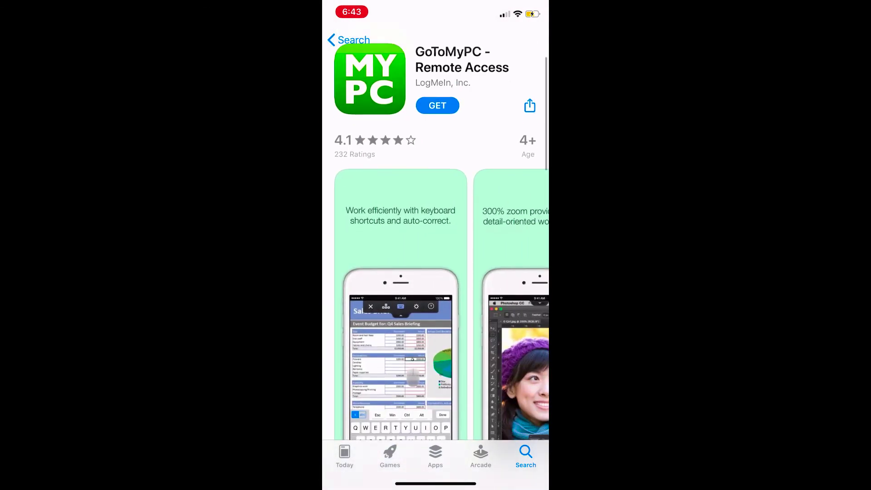
{"action": "scroll", "coordinate": [436, 254], "scroll_direction": "down", "scroll_amount": 5}
{"action": "scroll", "coordinate": [435, 254], "scroll_direction": "up", "scroll_amount": 5}
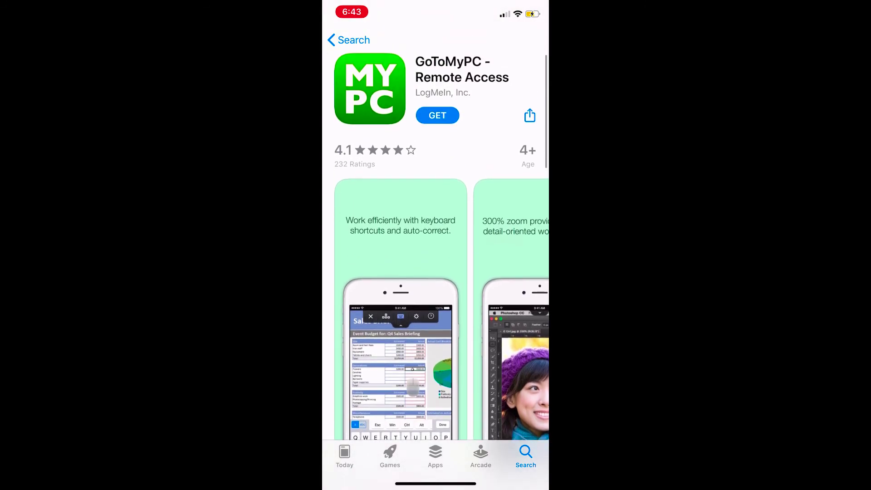
{"action": "scroll", "coordinate": [399, 317], "scroll_direction": "right", "scroll_amount": 5}
{"action": "scroll", "coordinate": [399, 317], "scroll_direction": "right", "scroll_amount": 3}
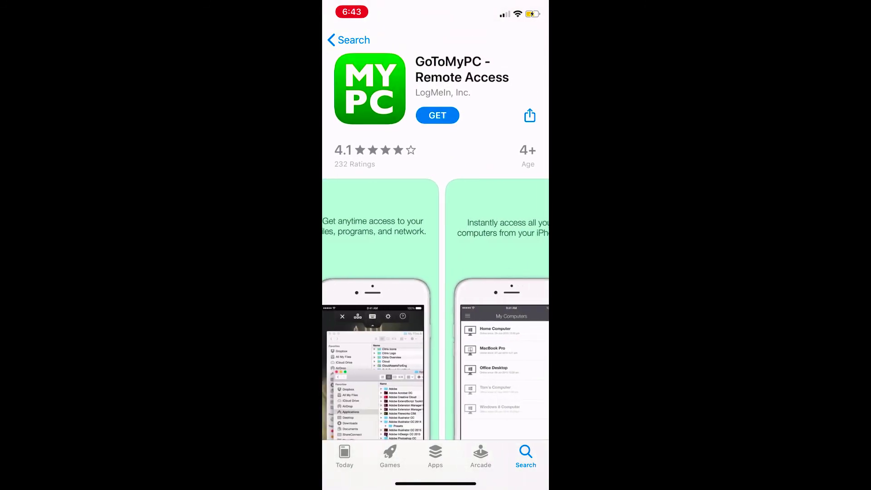